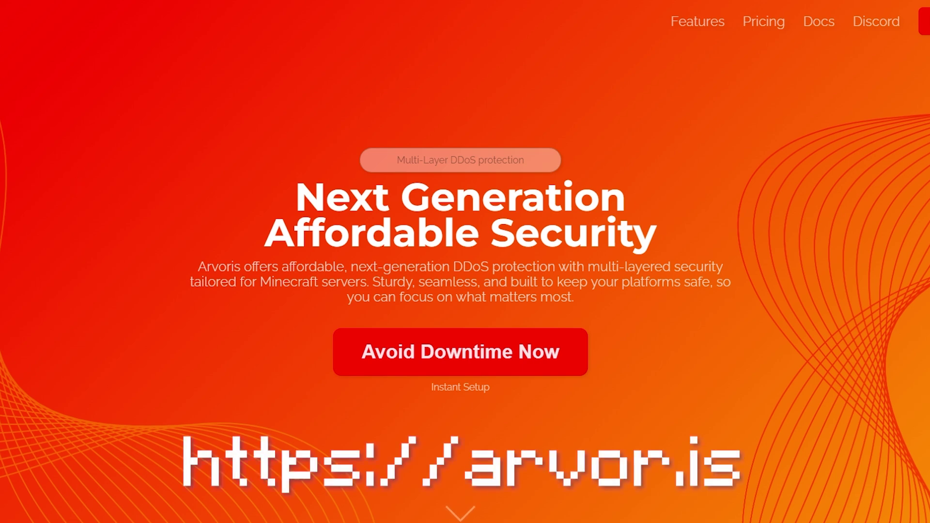
# Start deploying a new network and name it My Server.
pyautogui.click(756, 24)
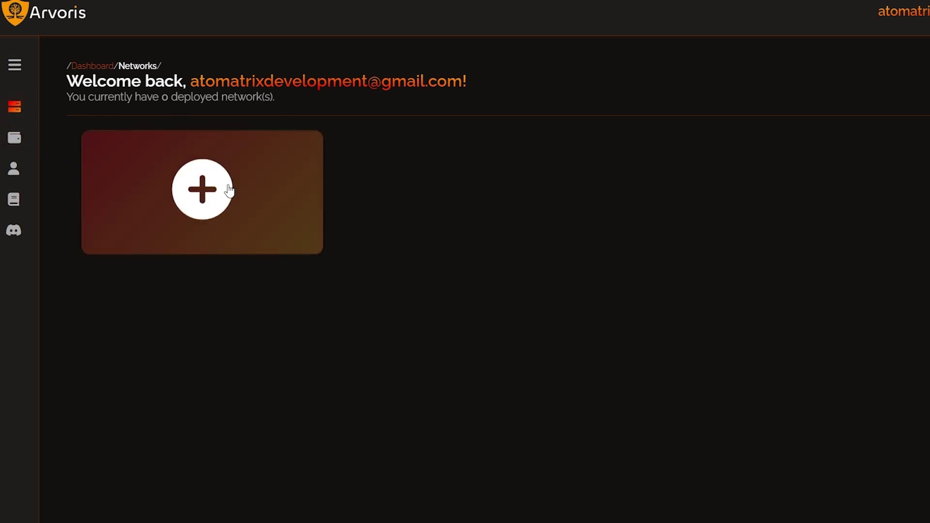
pyautogui.click(246, 176)
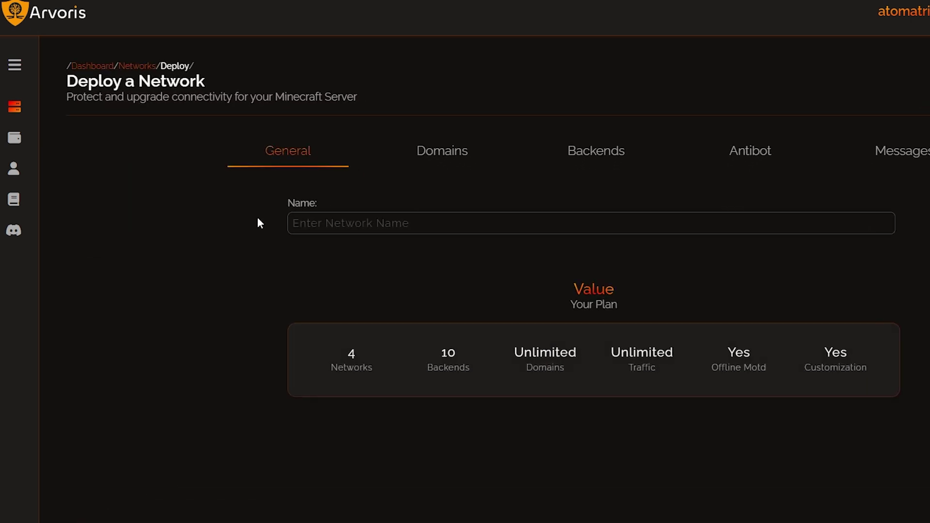
pyautogui.click(302, 223)
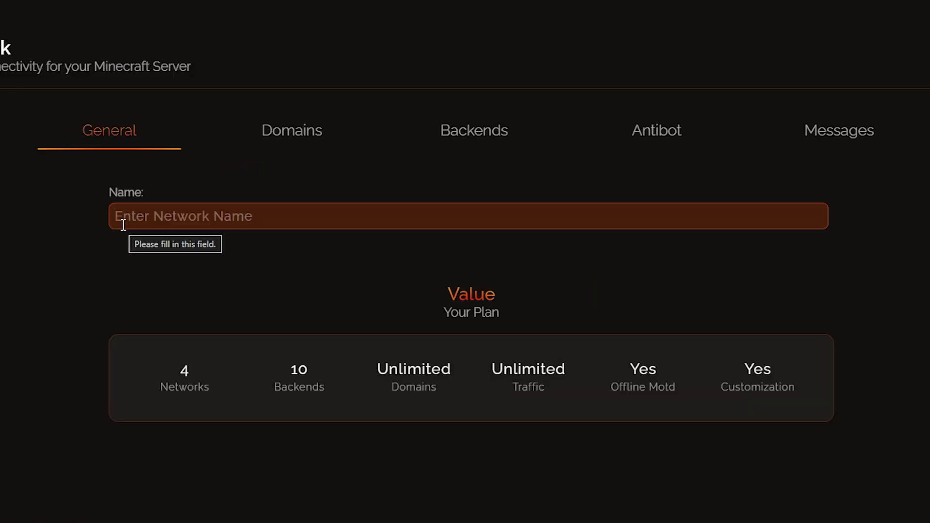
pyautogui.write('My Server')
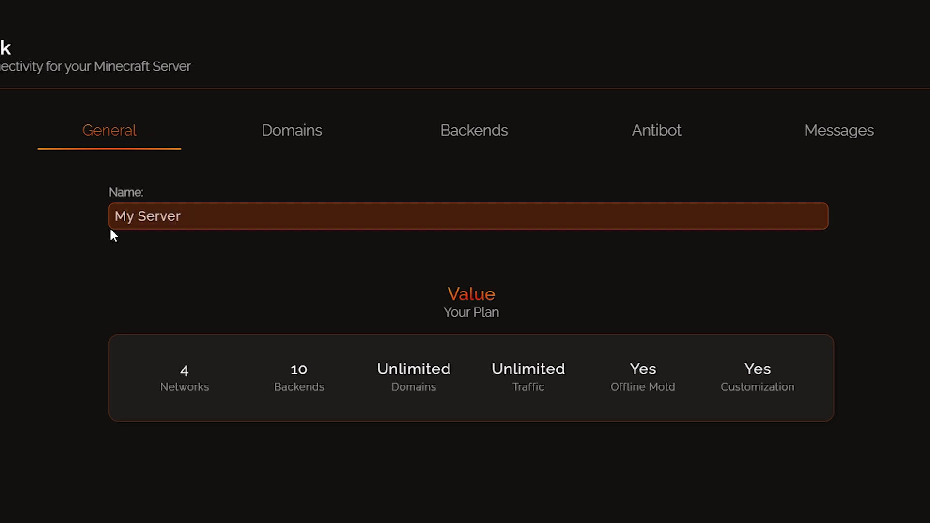
# Add the domain arvoris.atomatrix.gg to the network.
pyautogui.click(270, 136)
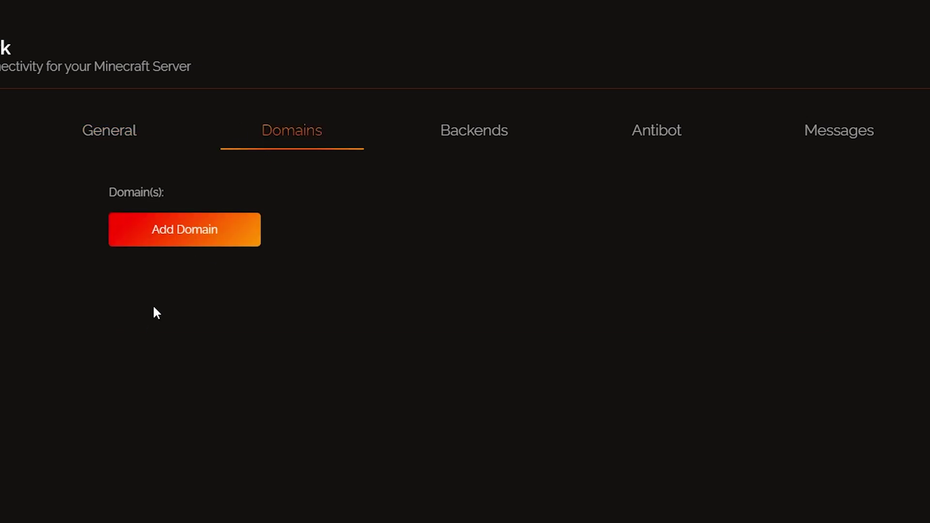
pyautogui.click(188, 246)
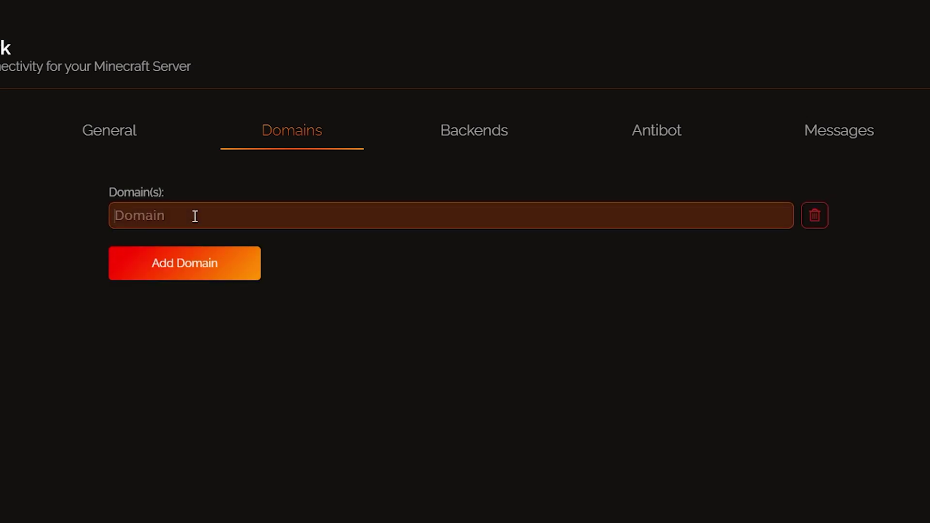
pyautogui.write('arvoris.atomatrix.gg')
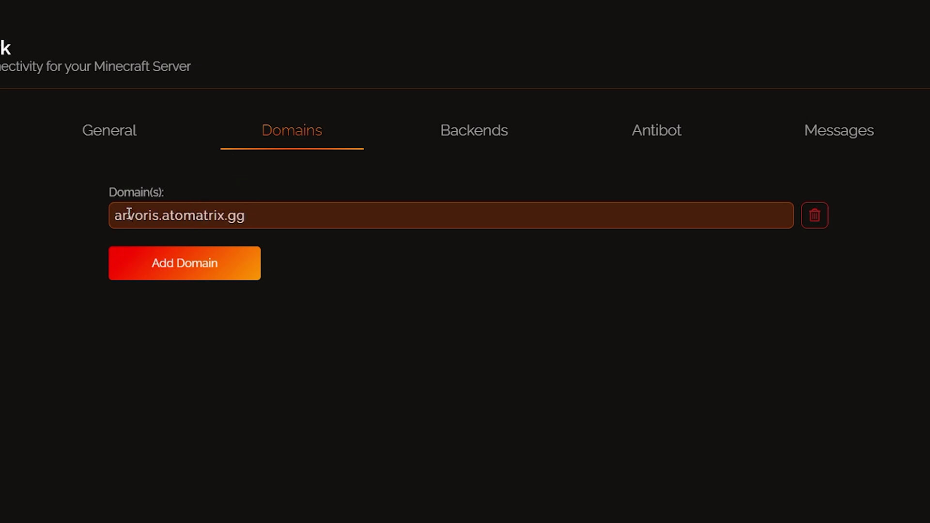
pyautogui.moveTo(161, 224); pyautogui.dragTo(305, 218)
pyautogui.click(262, 225)
pyautogui.moveTo(245, 215); pyautogui.dragTo(222, 214)
pyautogui.click(176, 236)
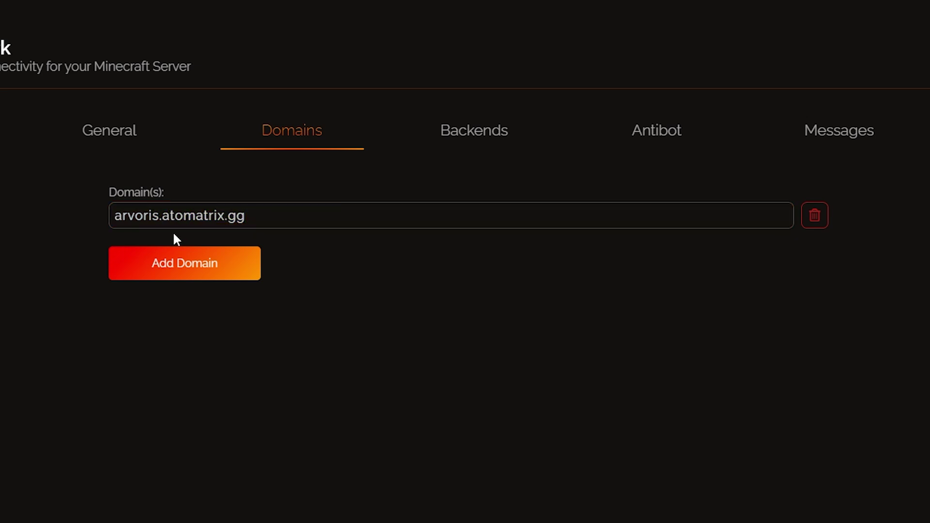
pyautogui.click(179, 261)
pyautogui.click(135, 250)
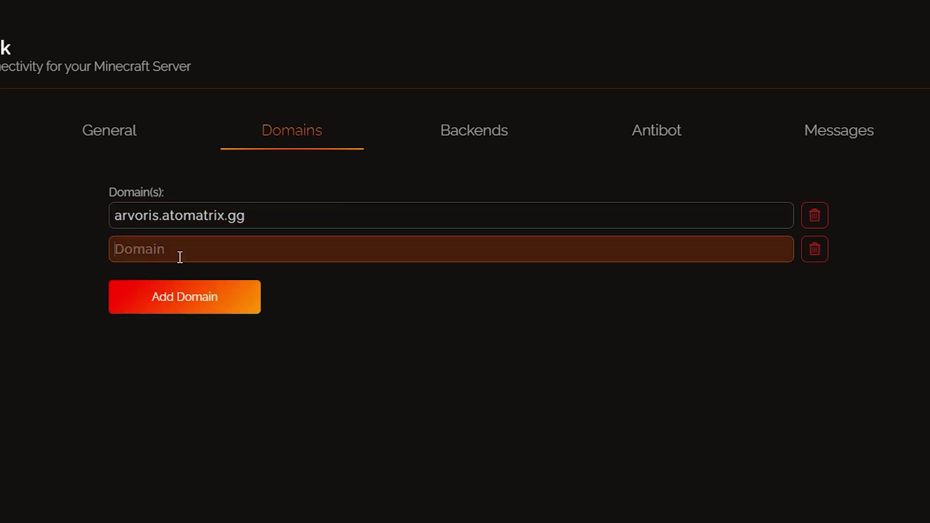
pyautogui.click(817, 250)
# Add a backend to the network with the Minecraft server's IP address and port 1025.
pyautogui.click(483, 137)
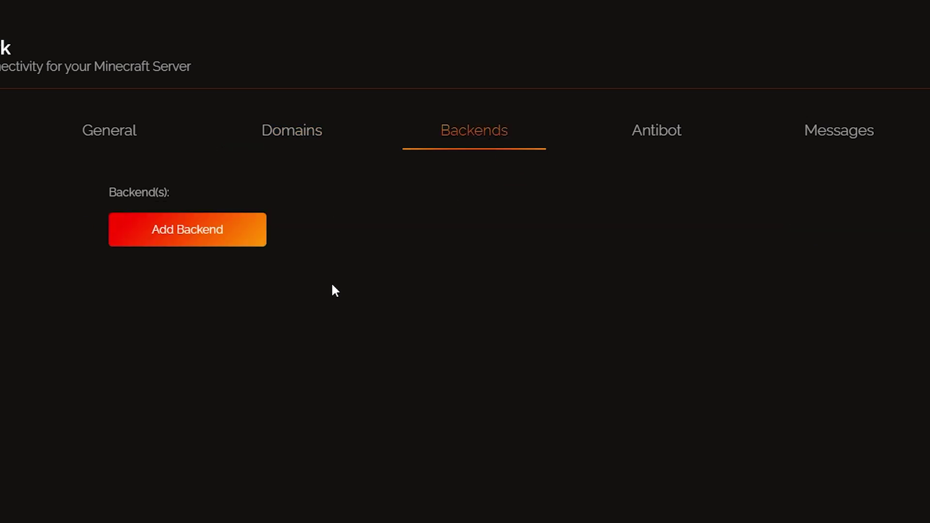
pyautogui.click(208, 237)
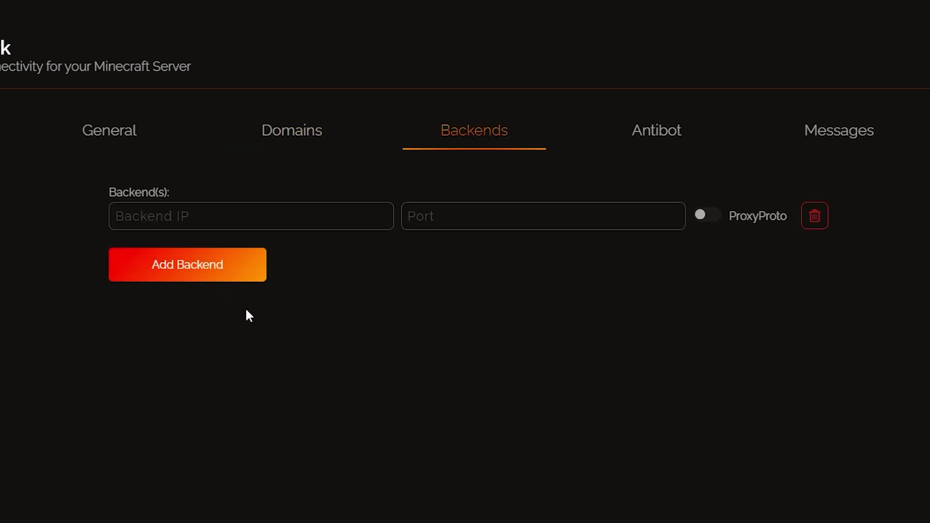
pyautogui.write('1025')
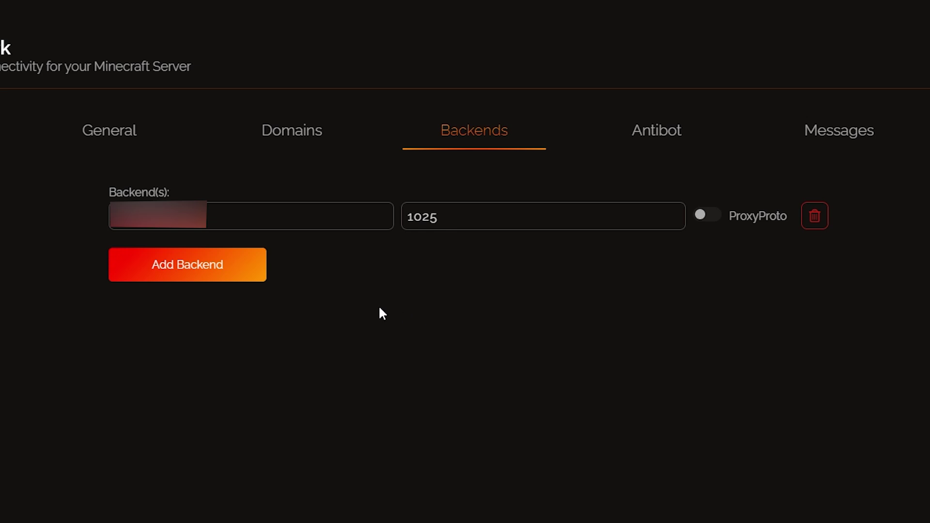
pyautogui.moveTo(452, 216); pyautogui.dragTo(398, 216)
pyautogui.click(446, 223)
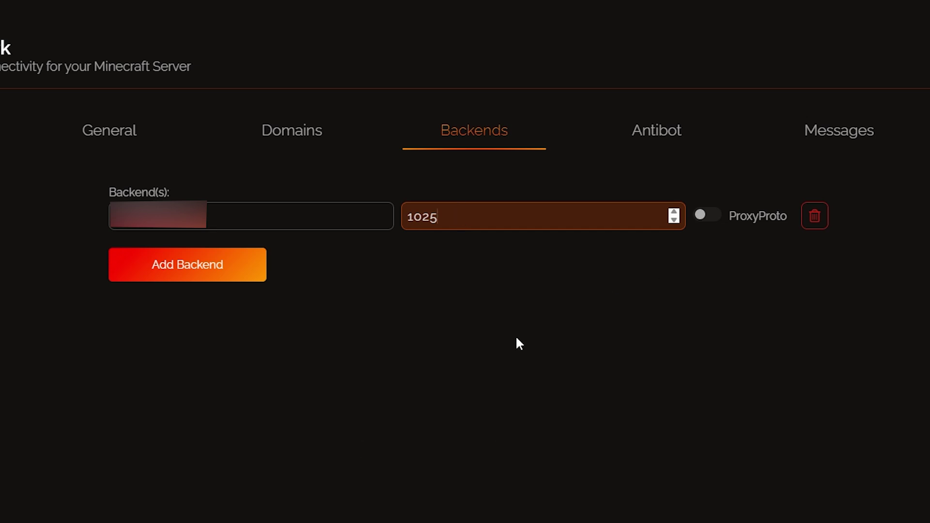
pyautogui.click(211, 273)
pyautogui.click(203, 302)
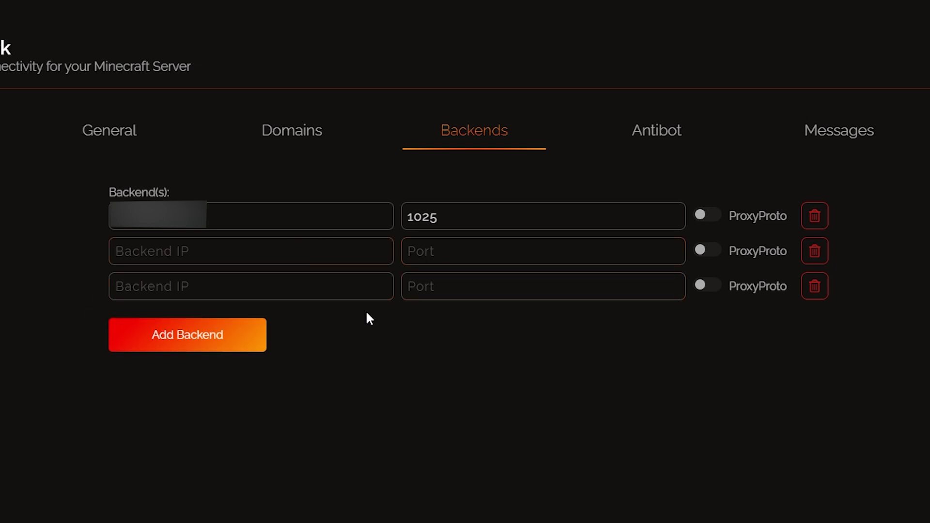
pyautogui.click(817, 252)
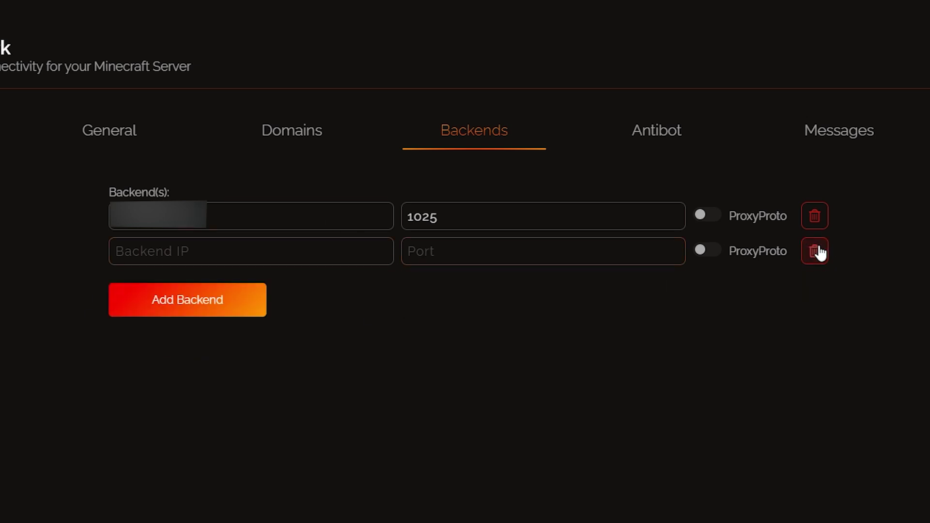
pyautogui.click(816, 252)
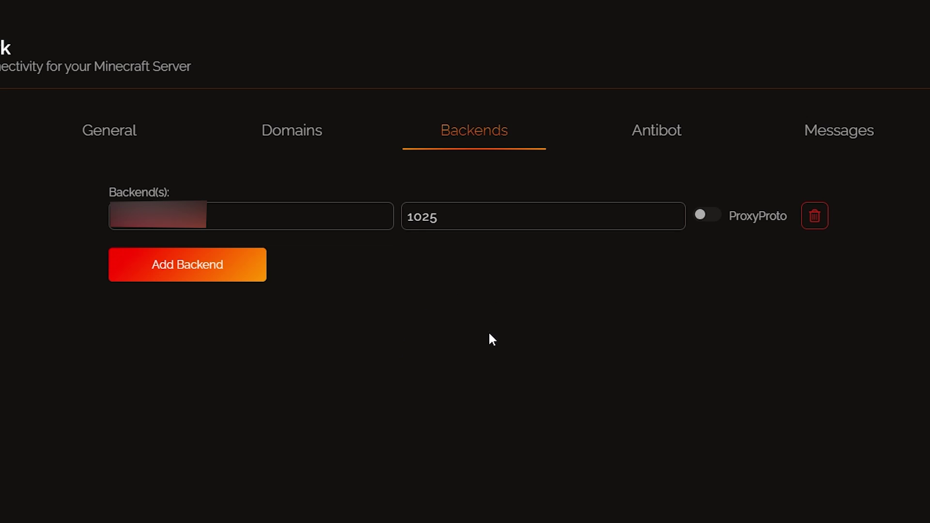
# Toggle the ProxyProto option of the backend.
pyautogui.click(712, 218)
# Set the antibot under-attack trigger to 10 connections per second and toggle Block Invalid Names.
pyautogui.click(622, 148)
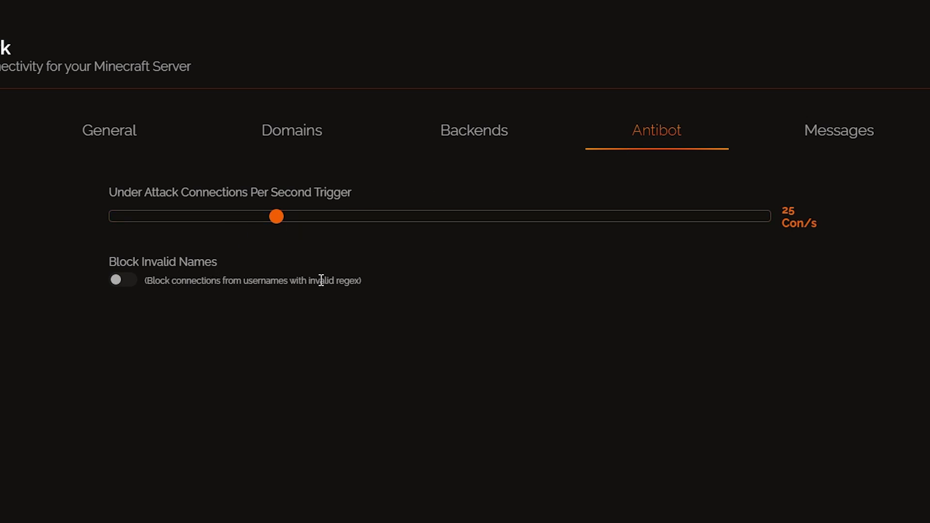
pyautogui.moveTo(280, 224); pyautogui.dragTo(180, 238)
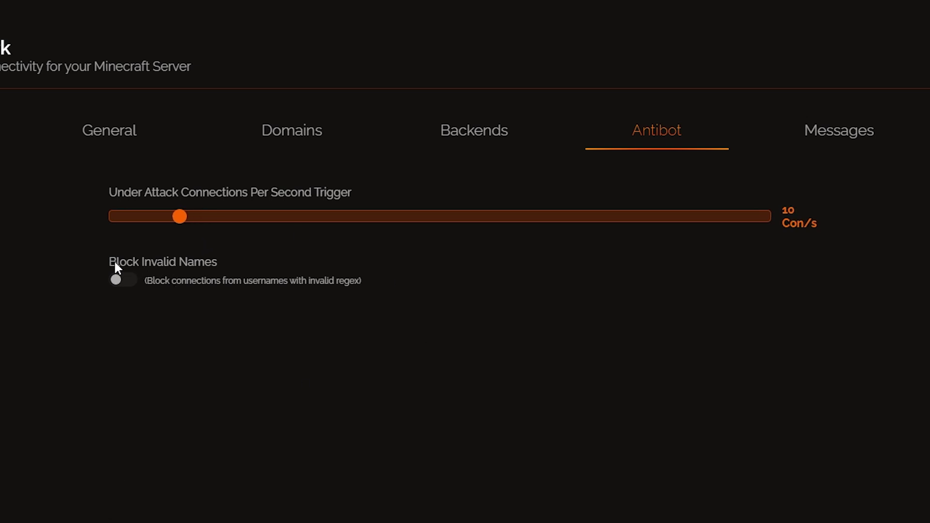
pyautogui.click(118, 280)
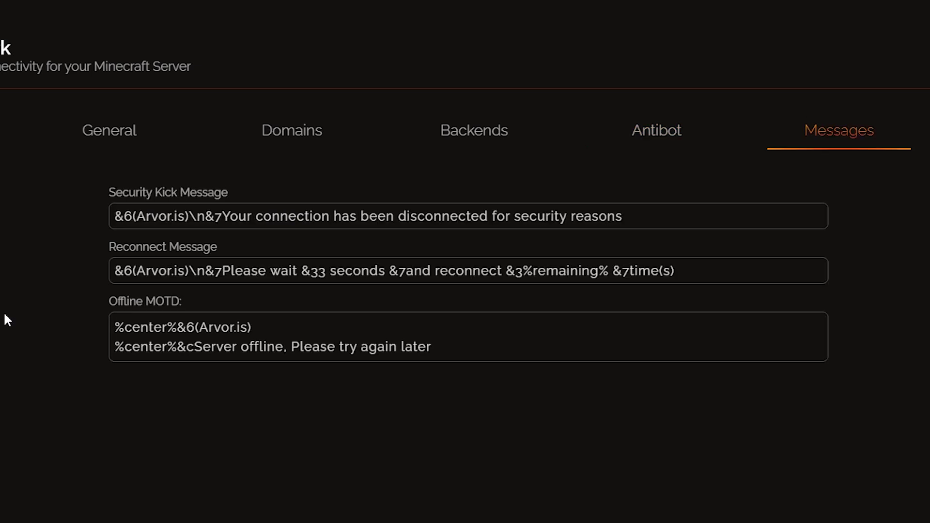
# Deploy the network and copy the address edge.arvoris.any-ca.st that the domain has to point to.
pyautogui.click(645, 222)
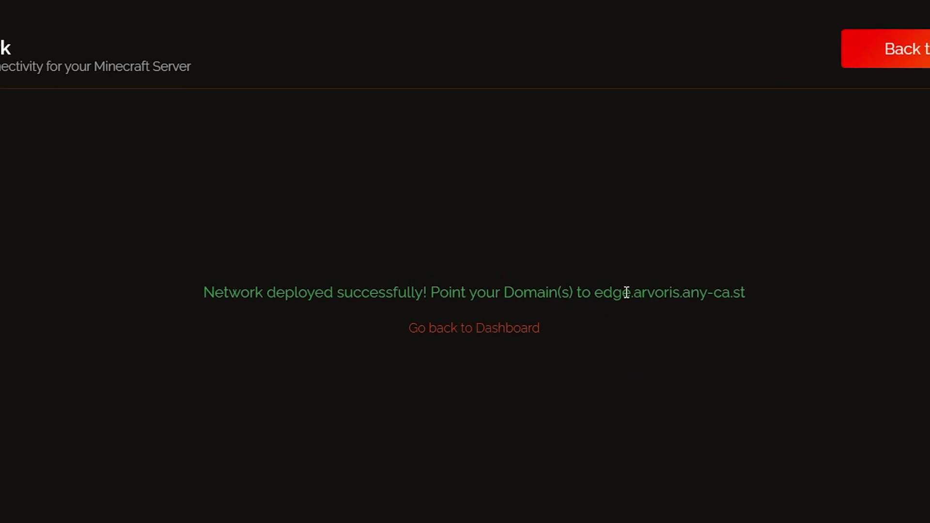
pyautogui.moveTo(595, 293); pyautogui.dragTo(752, 294)
pyautogui.hotkey('ctrl', 'c')
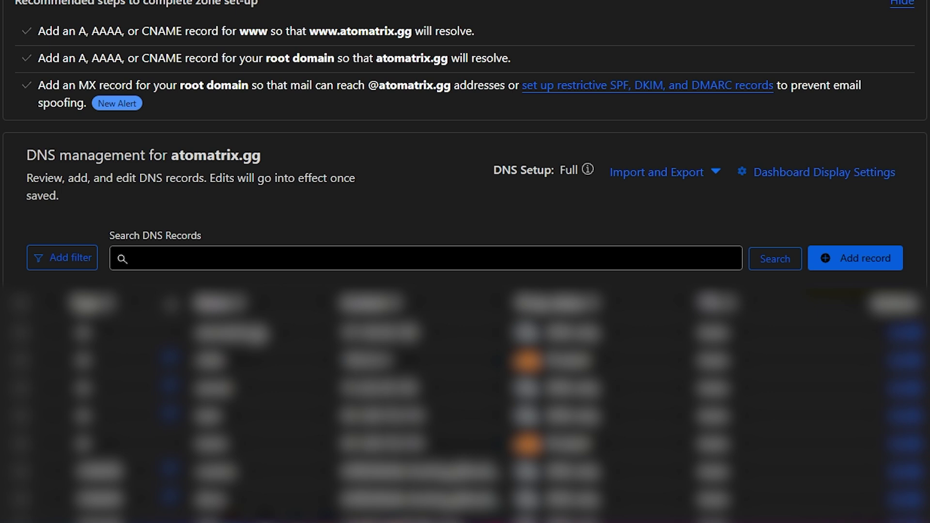
# In Cloudflare's DNS management for atomatrix.gg, add a CNAME record with the name arvoris.
pyautogui.click(872, 262)
pyautogui.scroll(-5, 872, 264)
pyautogui.click(91, 150)
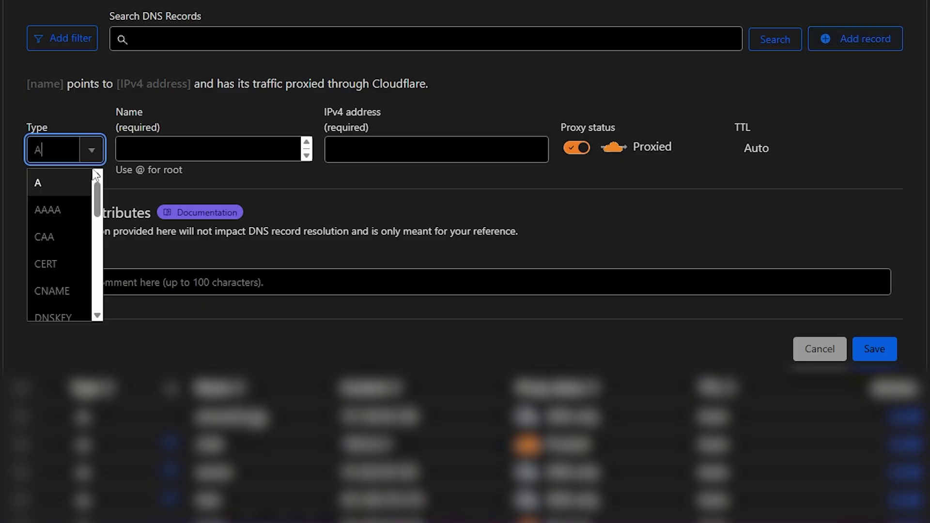
pyautogui.click(66, 290)
pyautogui.click(289, 144)
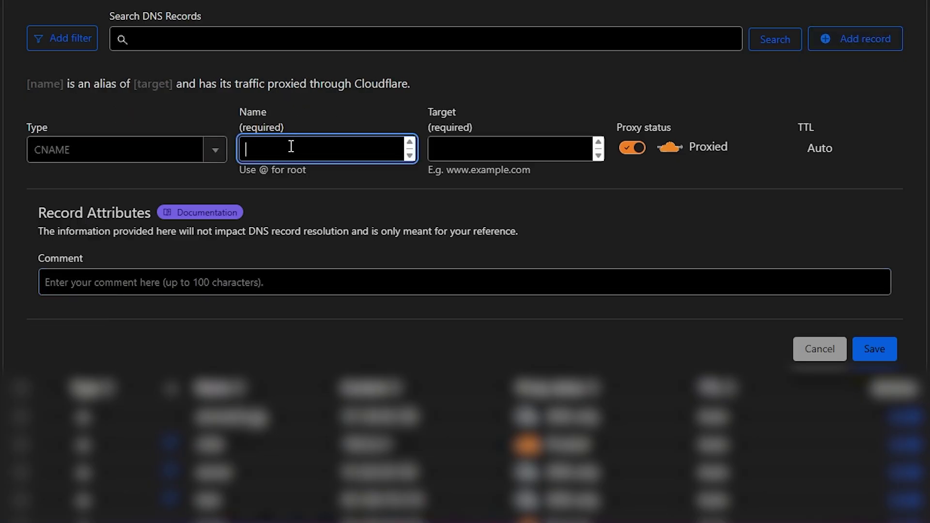
pyautogui.write('arvoris')
pyautogui.moveTo(241, 151); pyautogui.dragTo(303, 147)
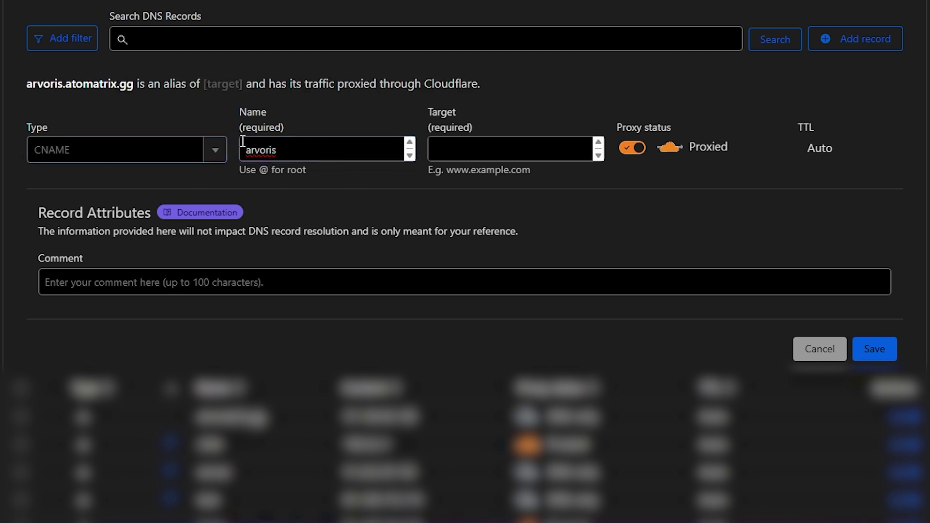
pyautogui.doubleClick(264, 170)
pyautogui.doubleClick(286, 145)
pyautogui.write('@')
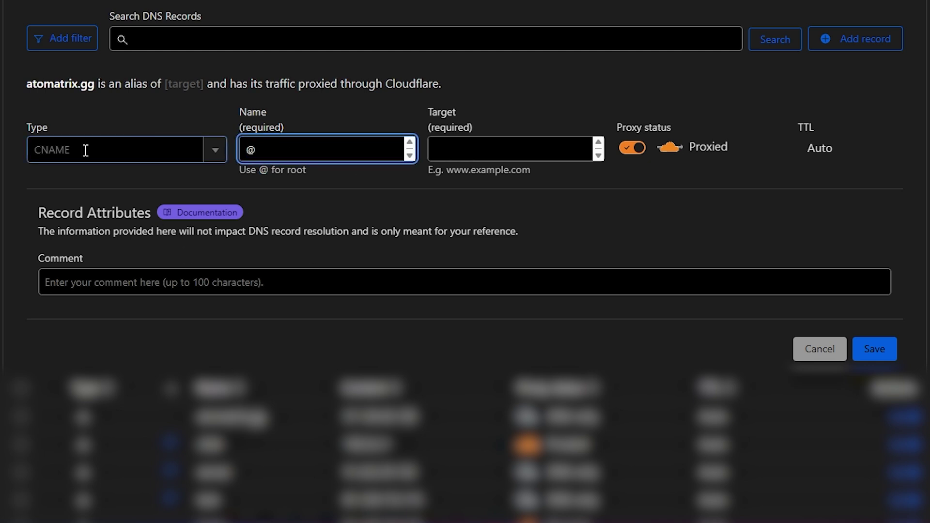
pyautogui.hotkey('ctrl', 'z')
# Point the CNAME record to edge.arvoris.any-ca.st and save it with its proxy status set to DNS only.
pyautogui.click(453, 150)
pyautogui.hotkey('ctrl', 'v')
pyautogui.moveTo(543, 150); pyautogui.dragTo(395, 156)
pyautogui.click(556, 154)
pyautogui.click(504, 211)
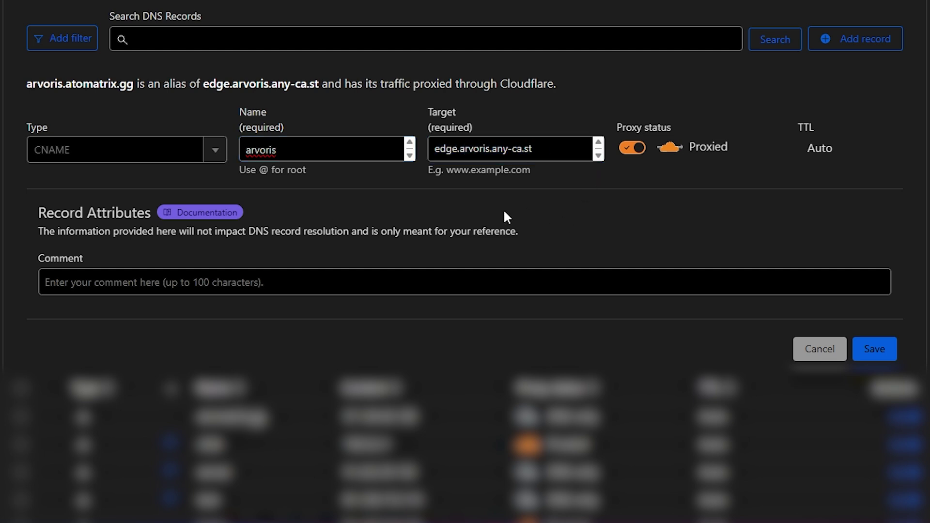
pyautogui.click(630, 148)
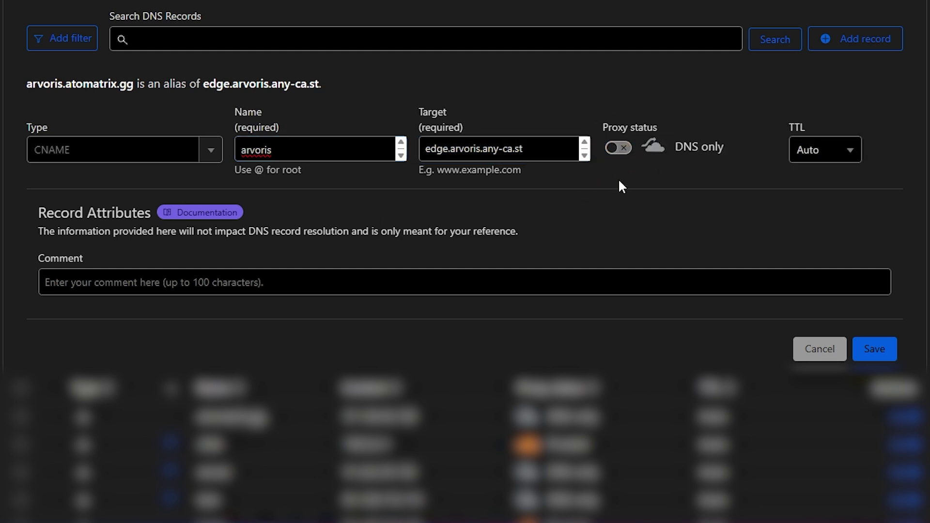
pyautogui.click(895, 350)
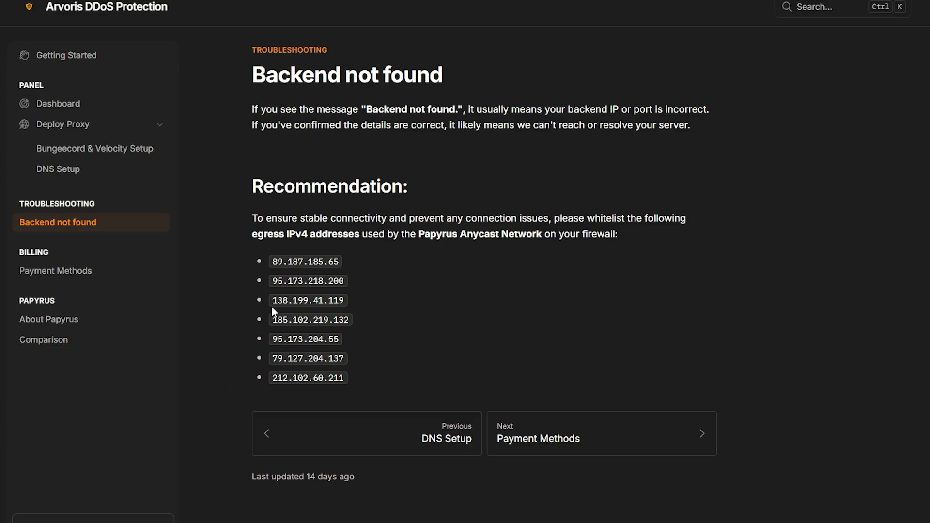
# Examine the egress IPv4 addresses recommended for firewall whitelisting in the Arvoris guide on the "Backend not found" message.
pyautogui.moveTo(270, 257); pyautogui.dragTo(347, 380)
pyautogui.click(347, 380)
pyautogui.moveTo(268, 276); pyautogui.dragTo(260, 256)
pyautogui.click(260, 256)
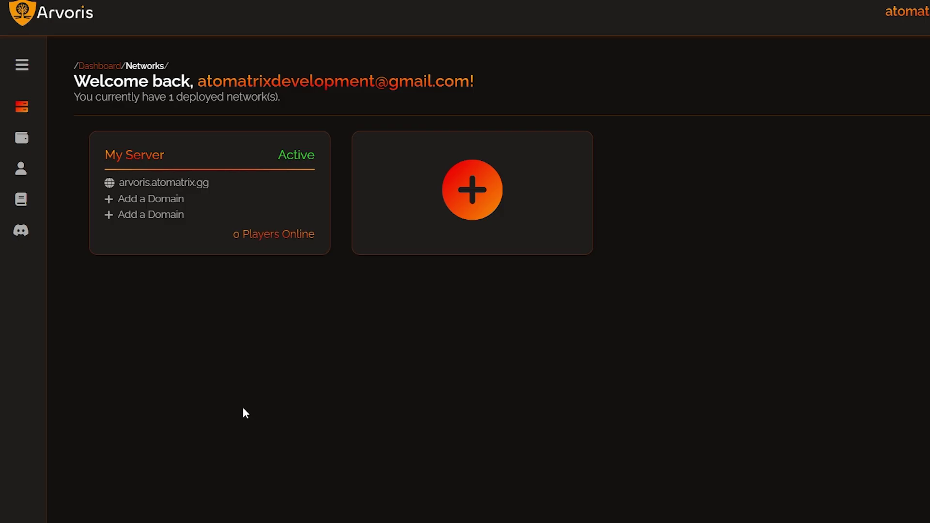